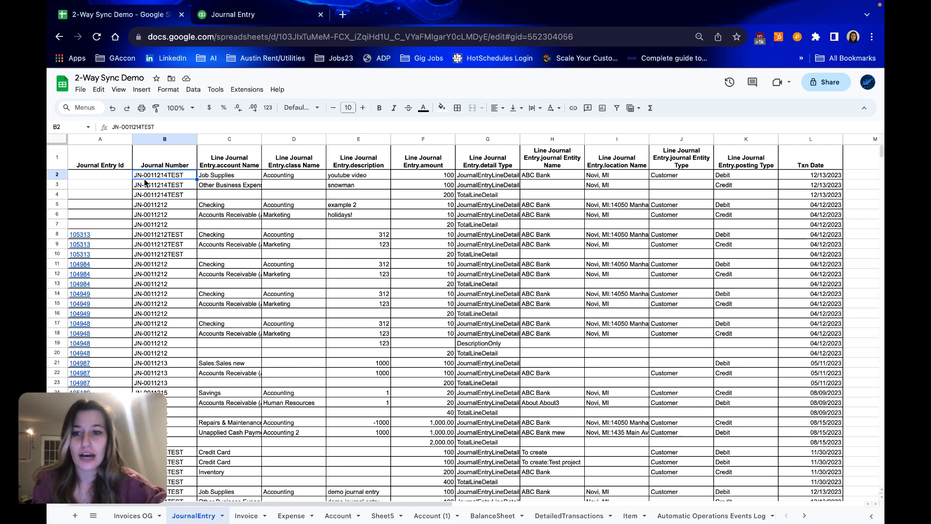
Step: Open the Journal Entries query template of the current sheet for editing in G-Accon for QuickBooks
click(245, 95)
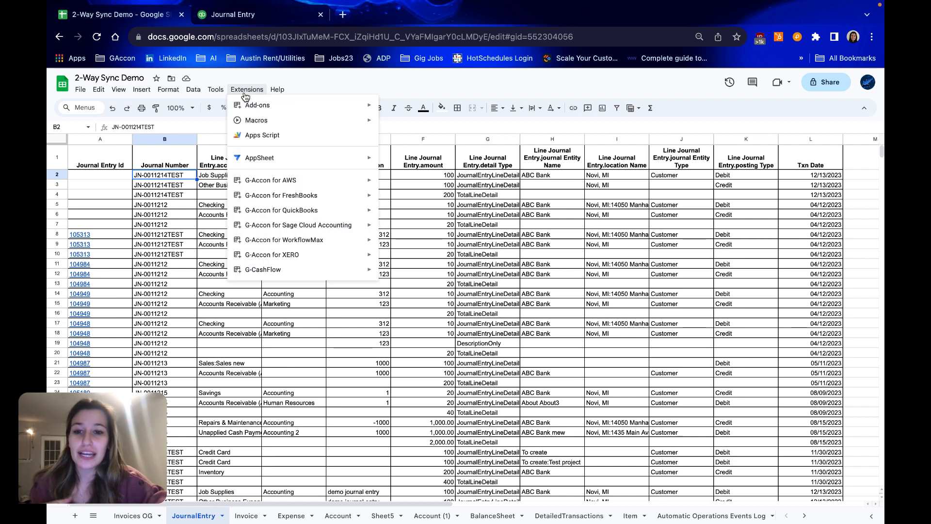
mouse_move(315, 213)
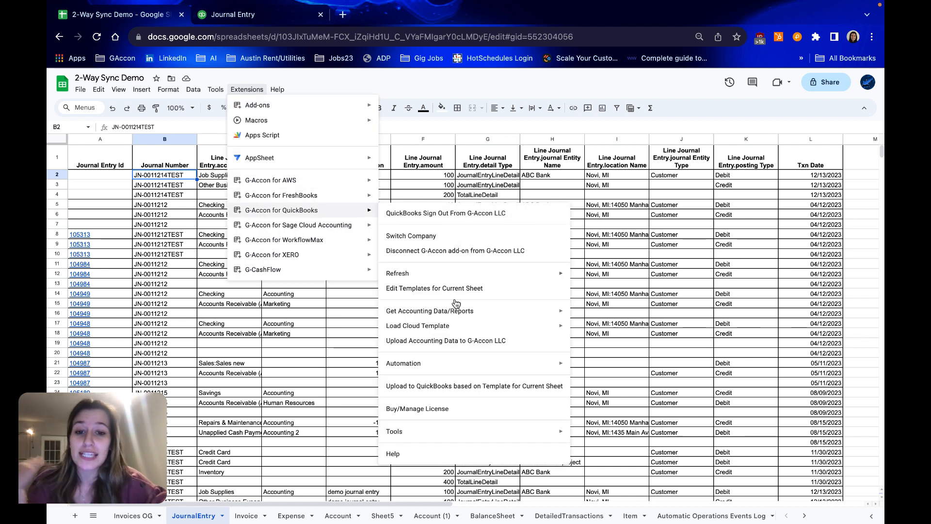
click(480, 288)
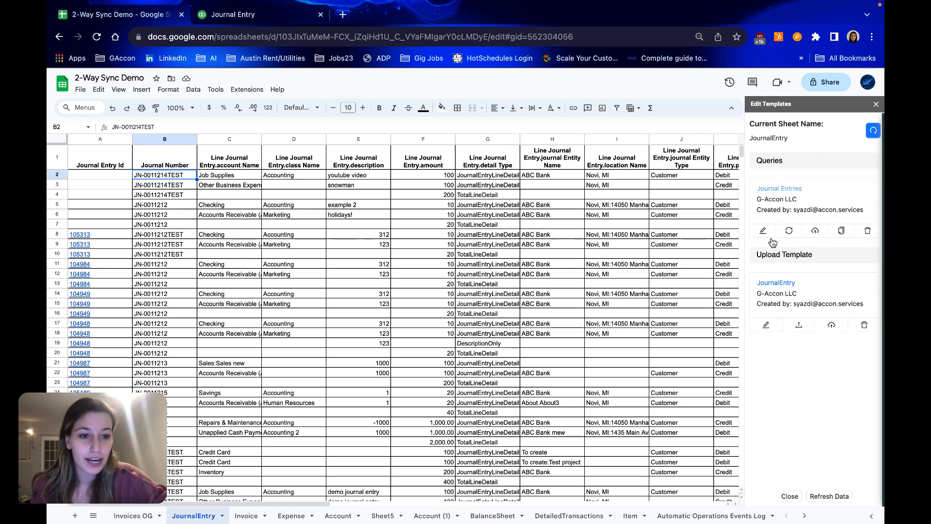
click(764, 231)
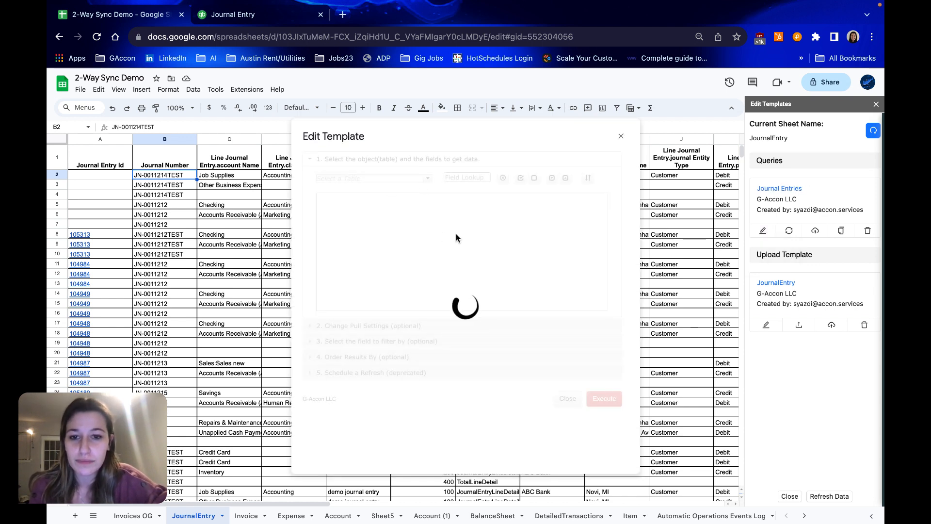
Step: Review which Journal Entries fields are selected in the query template, and close the template editor without changes
scroll(461, 244, down, 2)
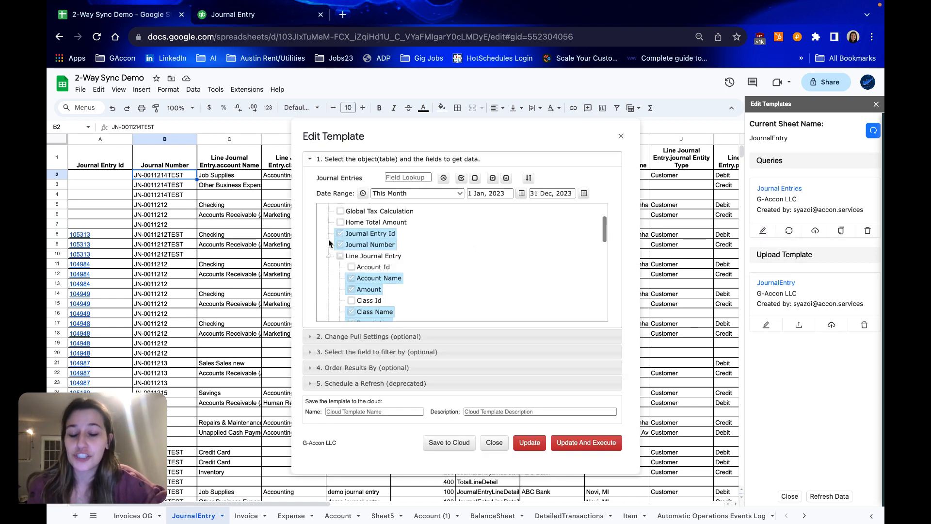
scroll(421, 244, down, 2)
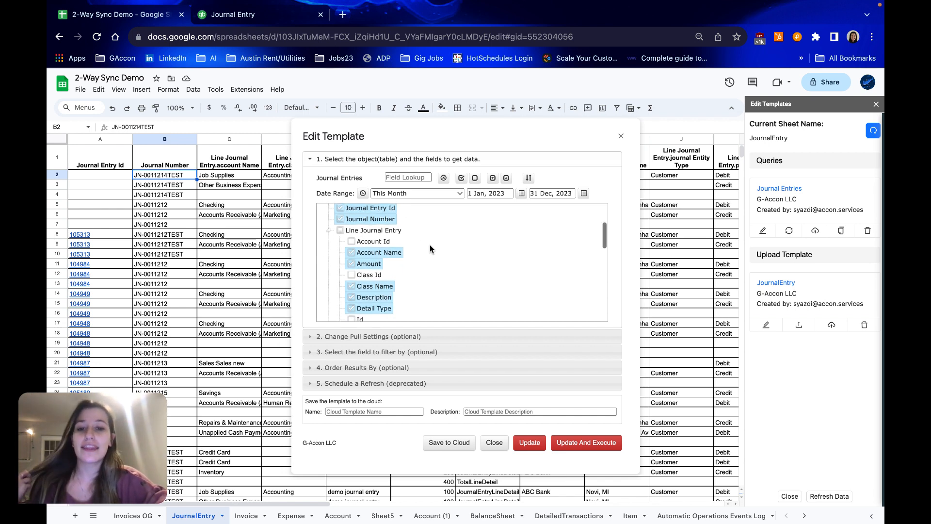
scroll(429, 247, down, 2)
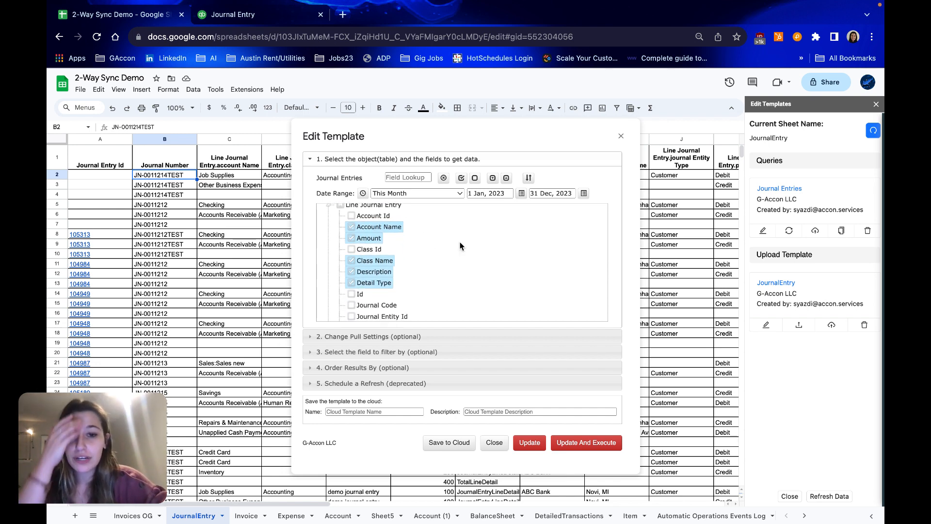
scroll(460, 245, down, 1)
scroll(439, 282, down, 3)
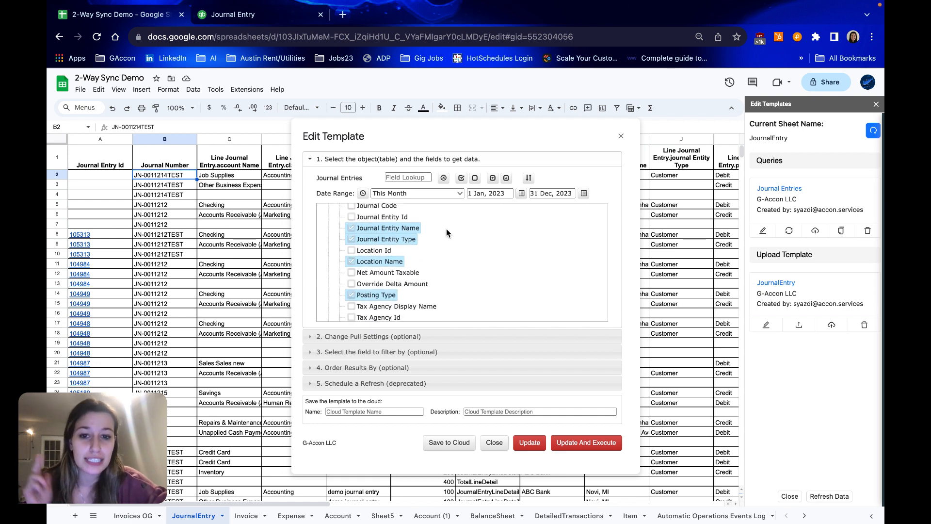
scroll(446, 232, down, 3)
scroll(446, 229, down, 3)
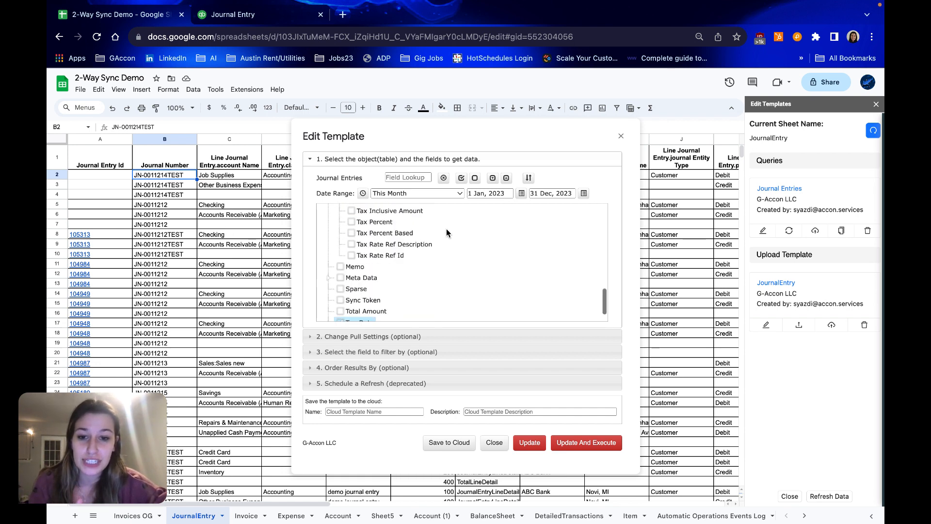
click(621, 137)
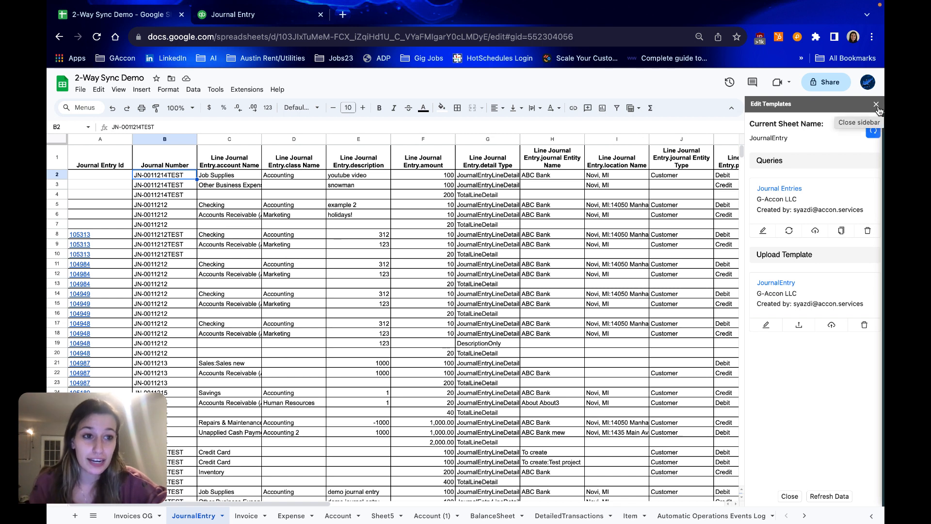
click(876, 105)
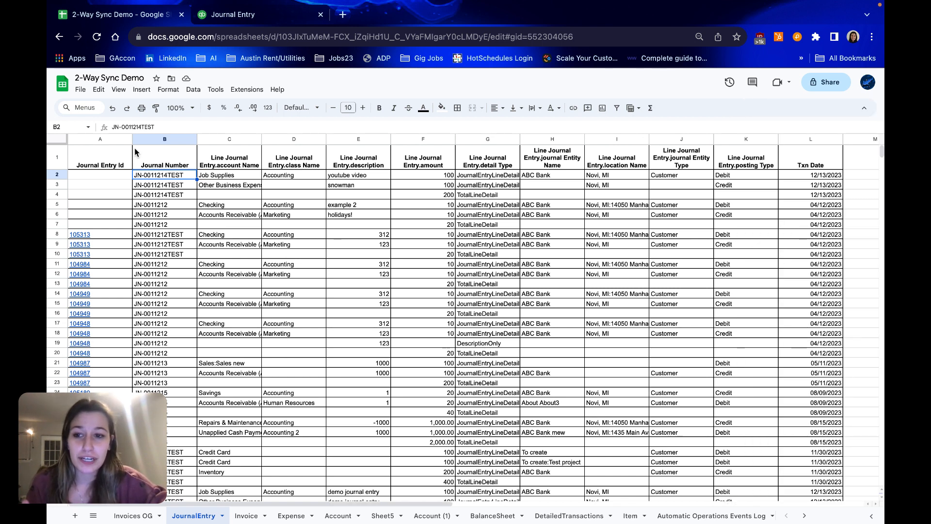
click(120, 215)
click(162, 224)
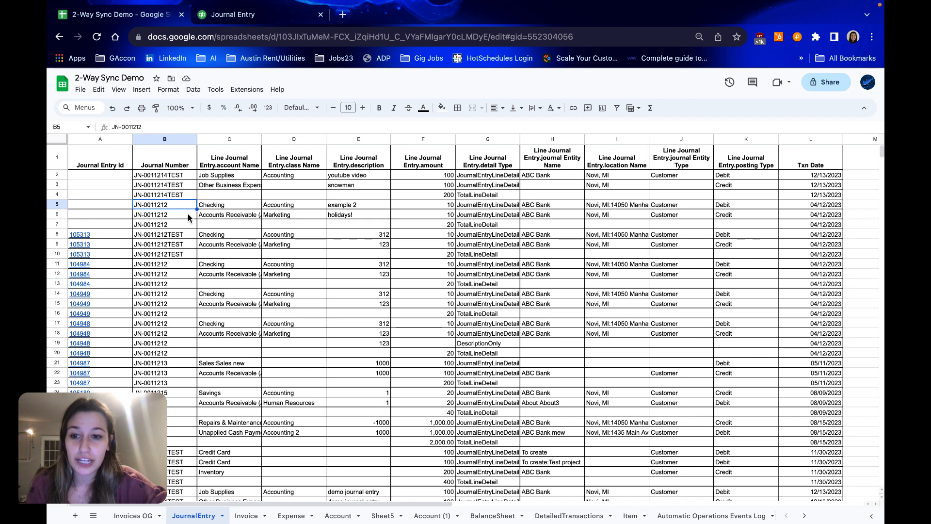
click(155, 205)
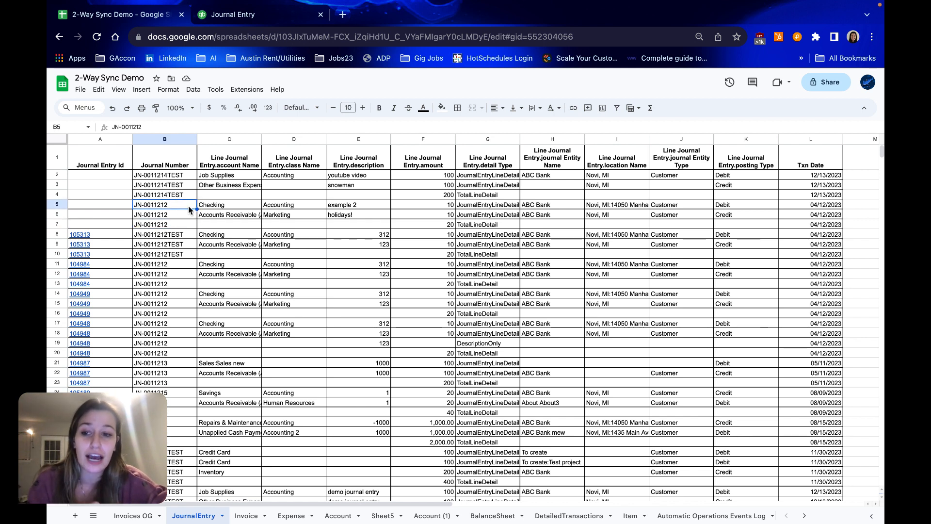
mouse_move(114, 235)
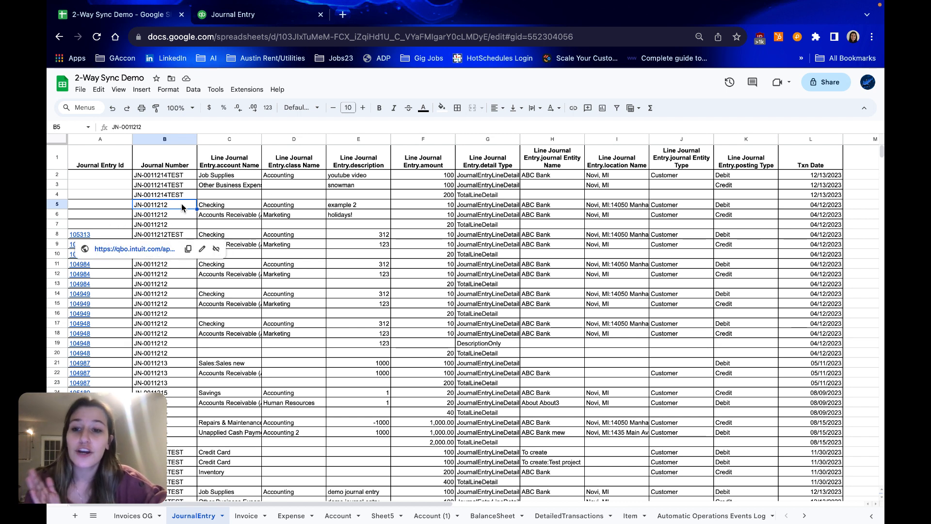
click(100, 177)
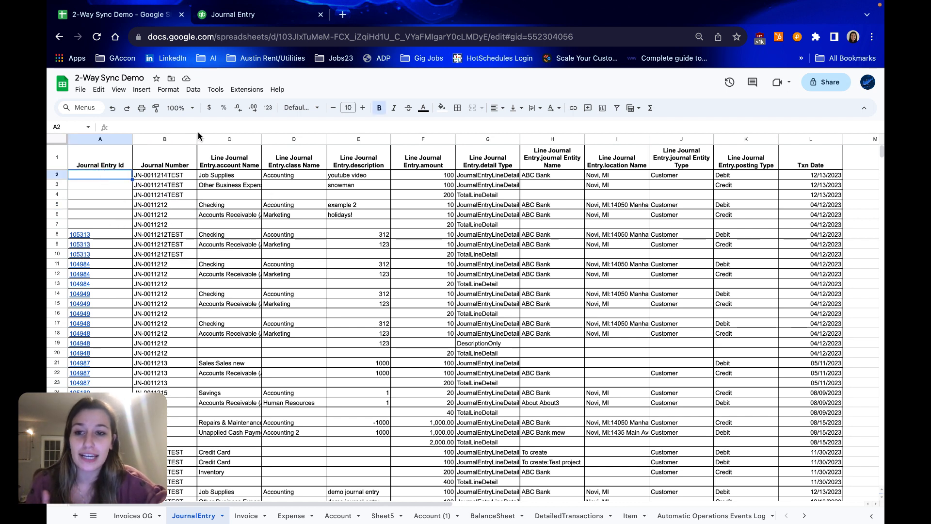
Step: Open the G-Accon for QuickBooks upload form and use Currently Selected Rows as the row selection mode
click(257, 90)
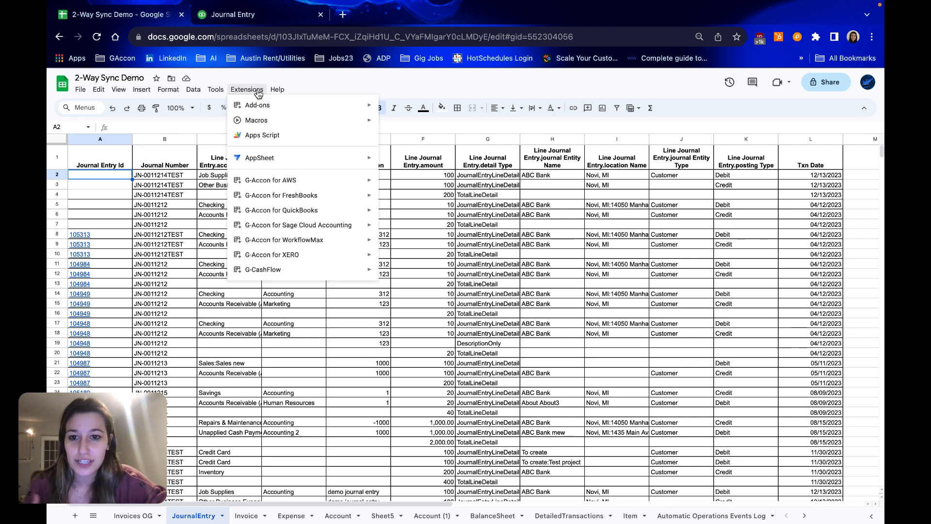
mouse_move(285, 215)
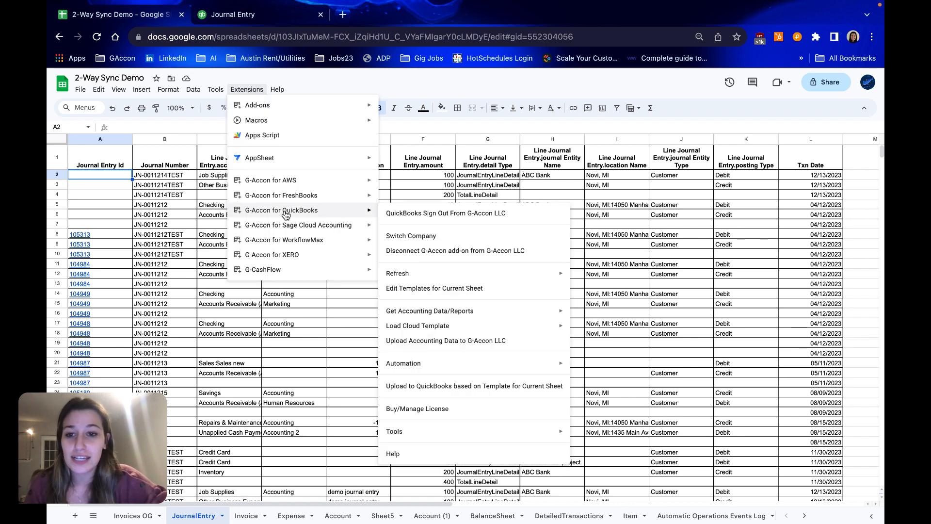
click(416, 341)
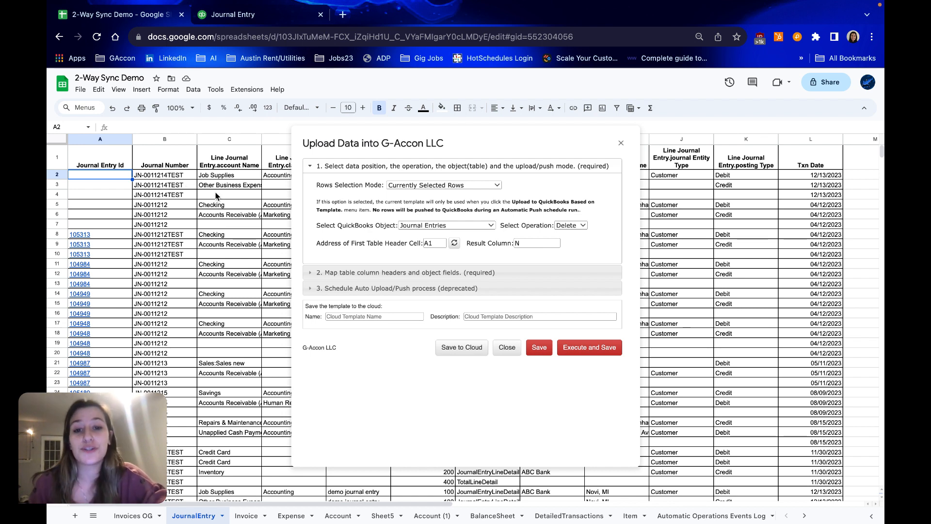
click(435, 185)
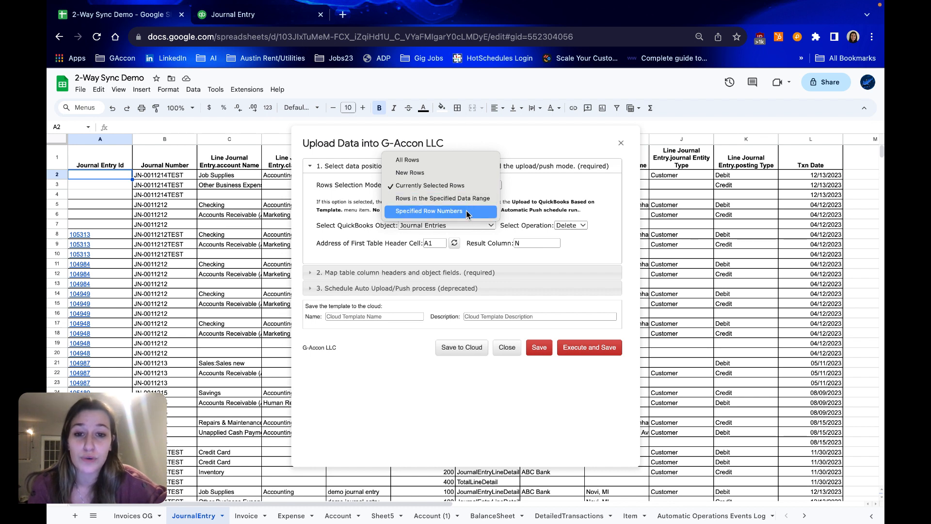
click(467, 188)
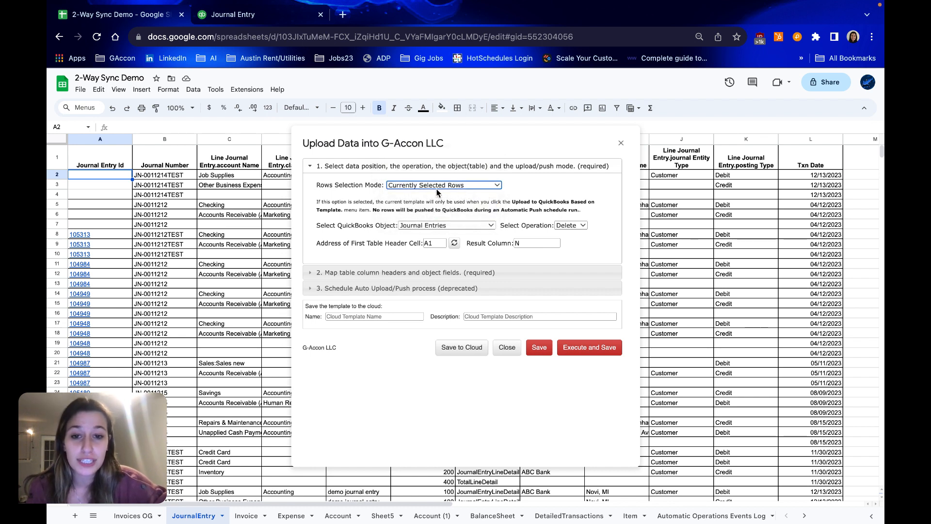
Step: Execute and save the Journal Entries upload for sheet rows 2 to 7 with the Insert operation
drag(171, 179, 175, 225)
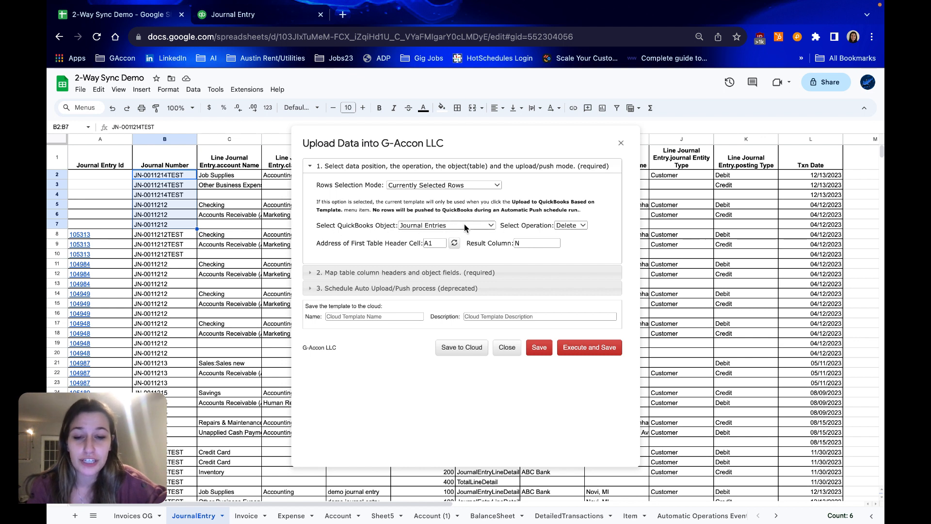
click(581, 226)
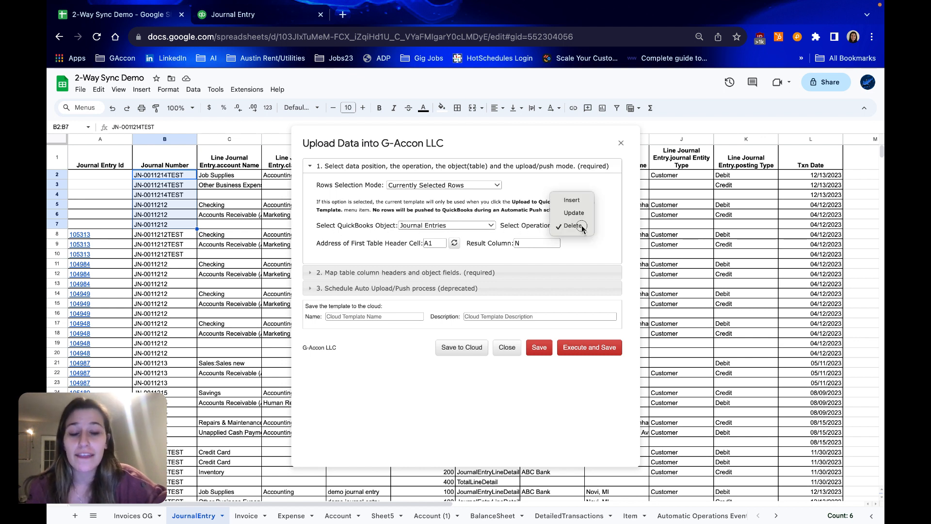
click(584, 201)
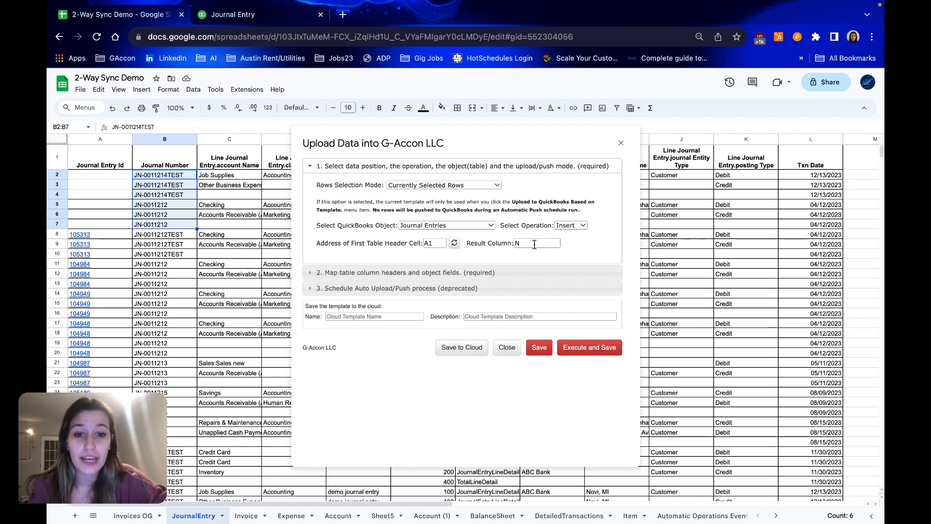
click(579, 348)
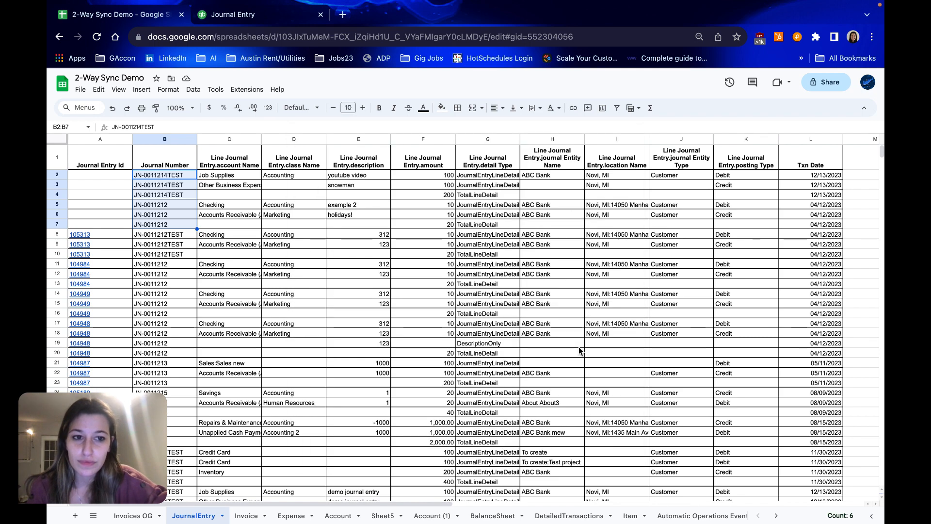
Step: Examine the upload results for rows 2 to 7 in the Id, Success, Created, Error and Timestamp columns
scroll(480, 294, right, 8)
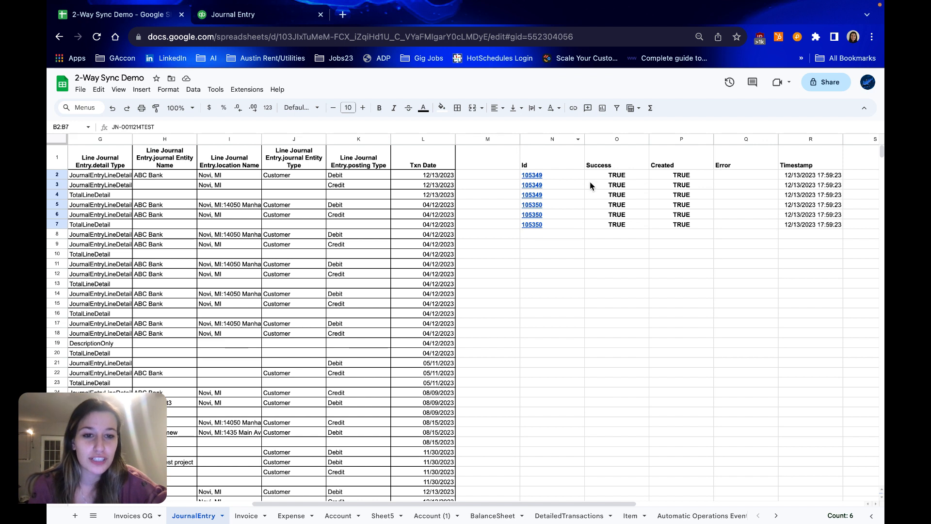
click(565, 175)
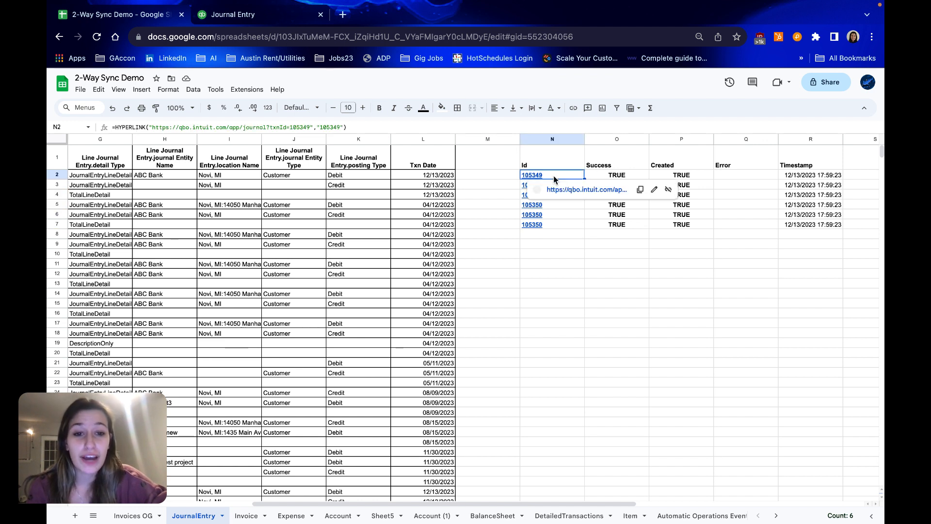
click(538, 275)
drag(557, 175, 559, 196)
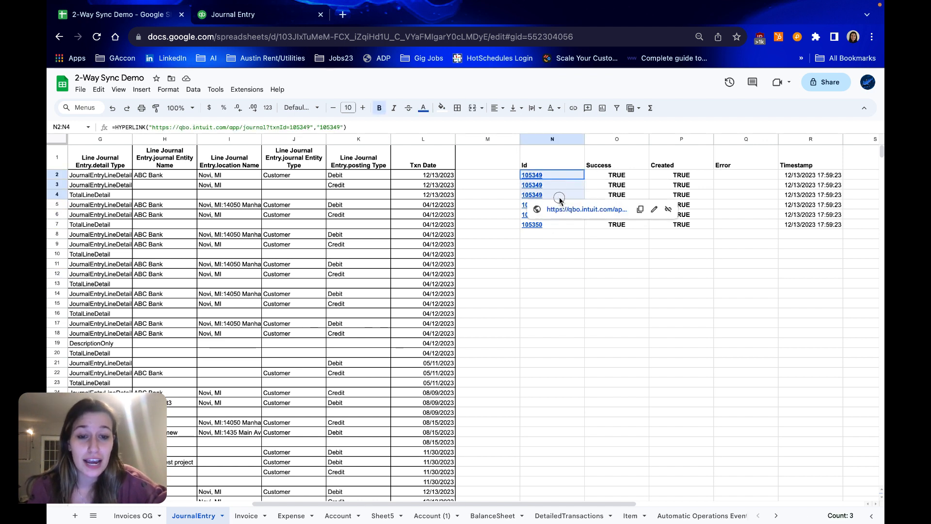
click(505, 194)
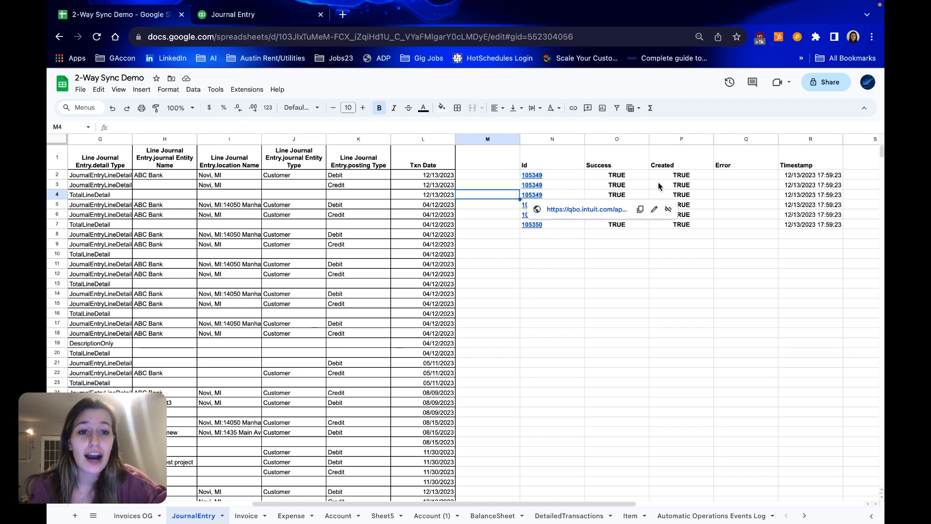
click(629, 178)
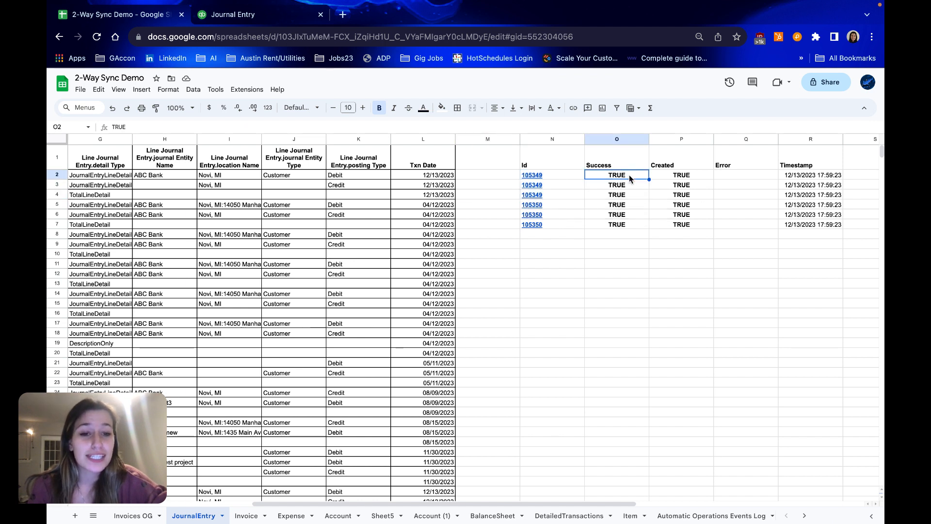
click(704, 178)
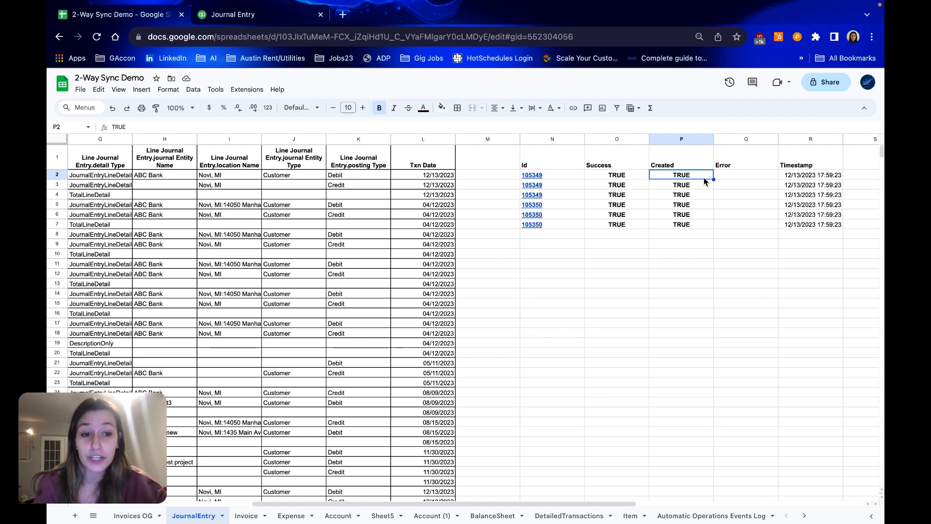
click(820, 176)
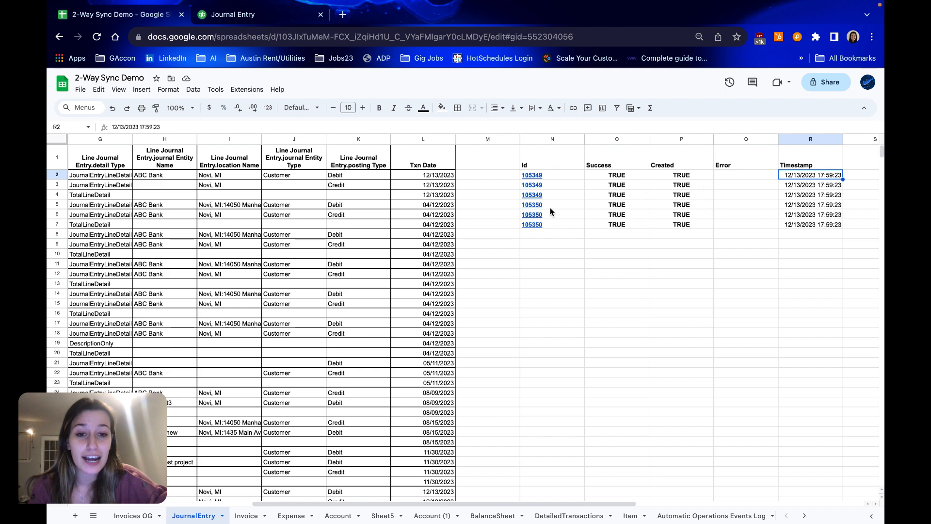
Step: Open the row 2 result link in QuickBooks, compare the journal entry with the sheet's descriptions, and return to the sheet
click(533, 175)
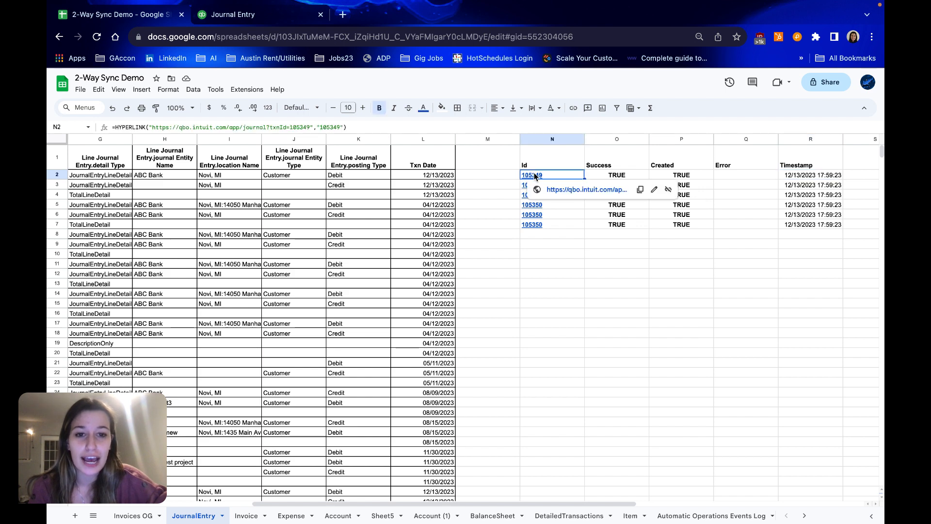
click(572, 193)
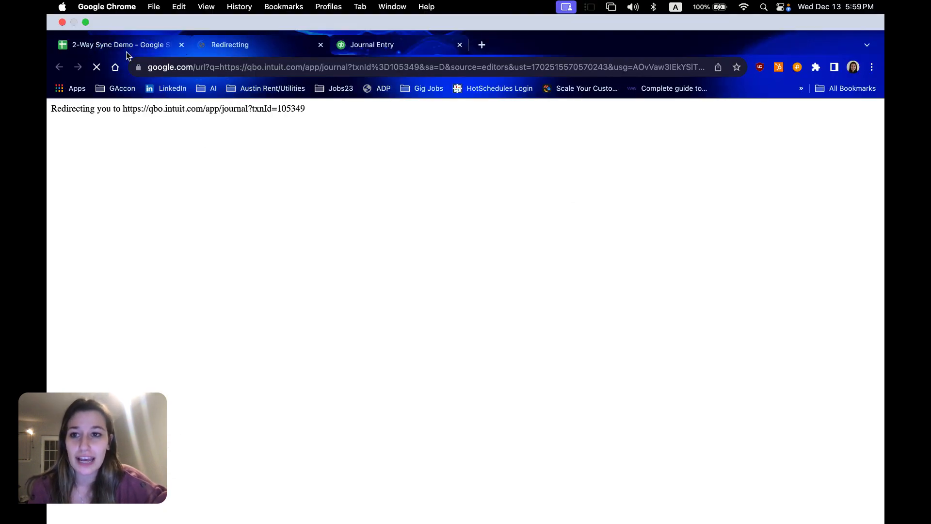
click(127, 46)
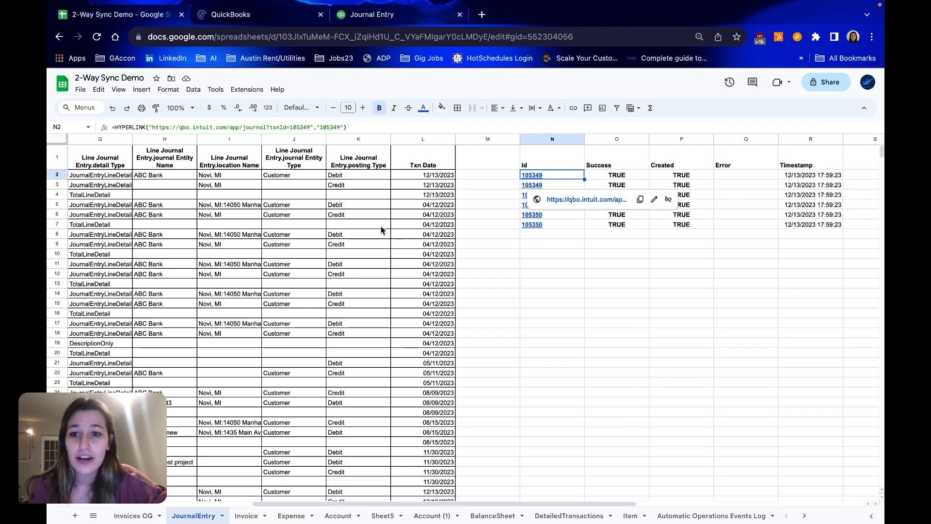
click(374, 186)
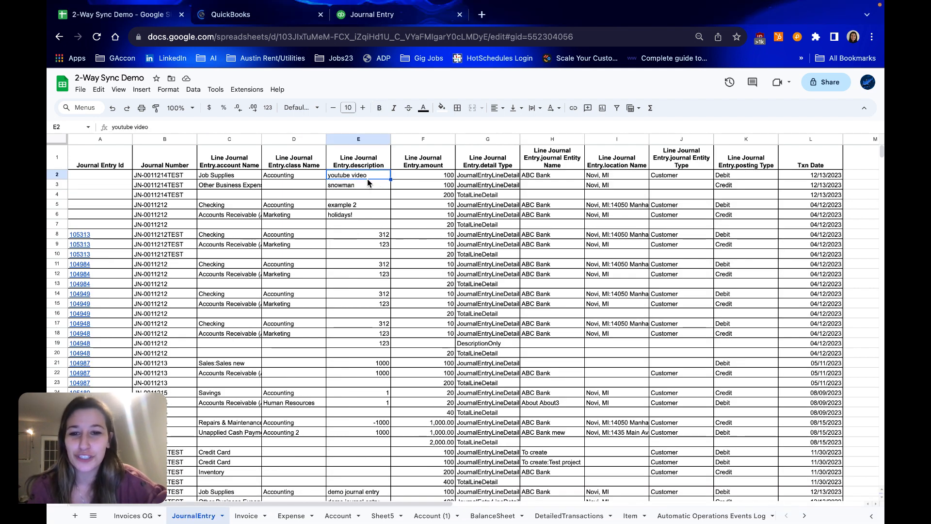
click(263, 18)
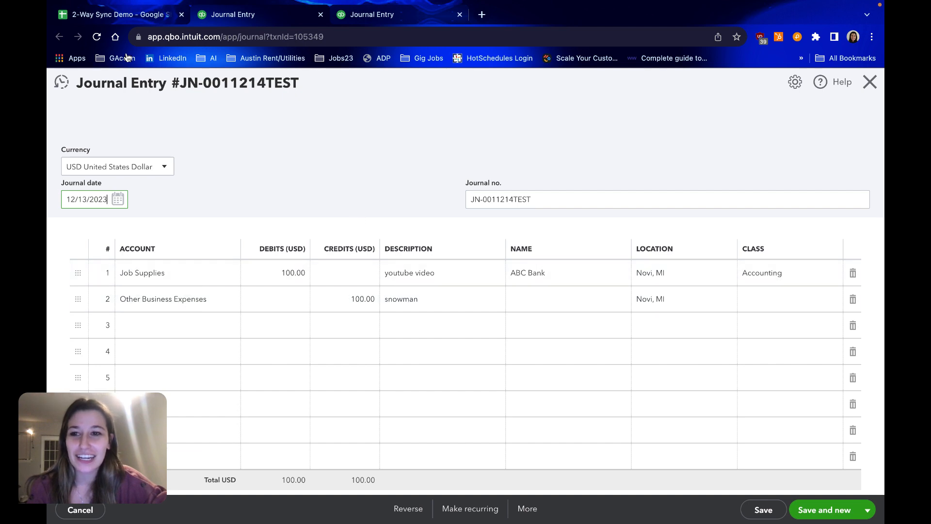
click(129, 15)
click(116, 175)
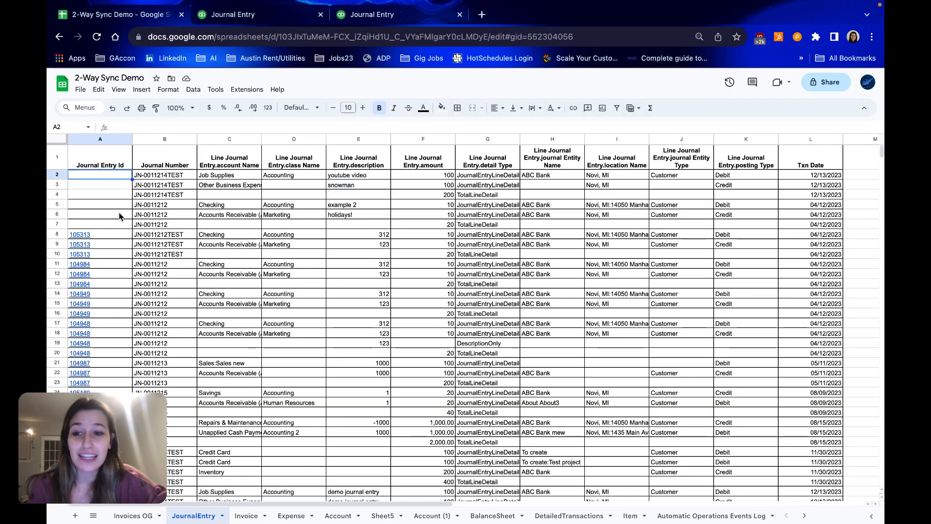